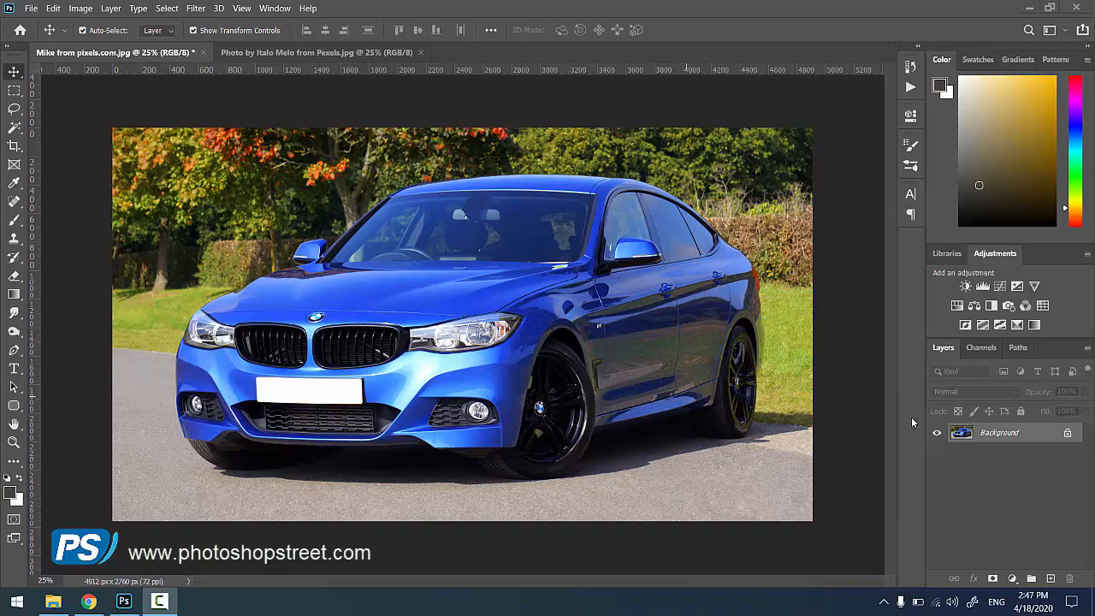
Duplicate the car photo's Background layer and open the Hue/Saturation adjustment on the copy, keeping the car in view.
{"action": "left_click", "coordinate": [1014, 433]}
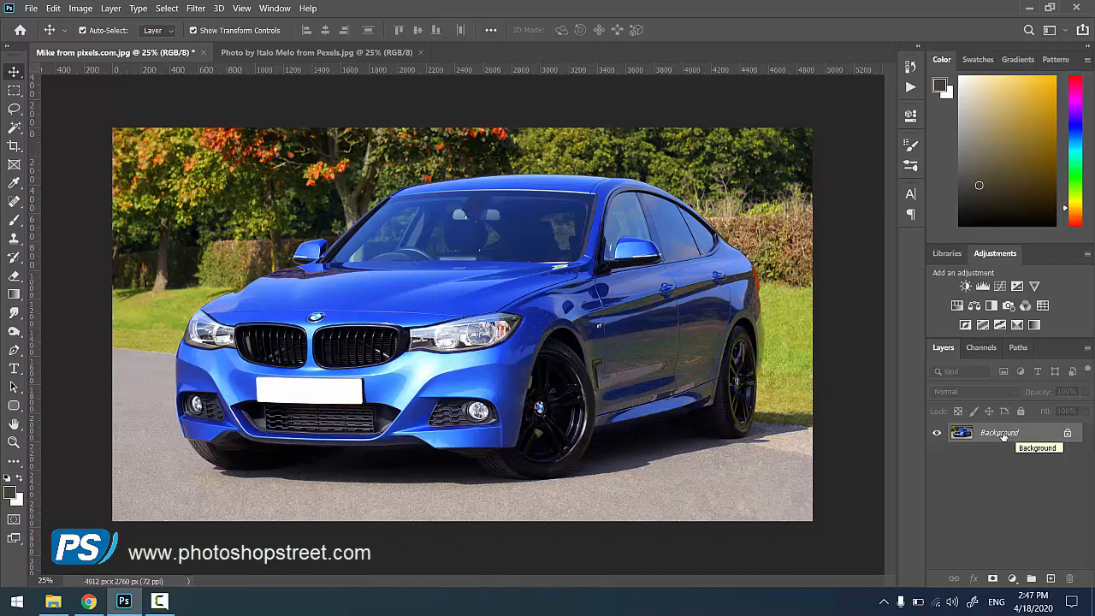
{"action": "key", "text": "ctrl+j"}
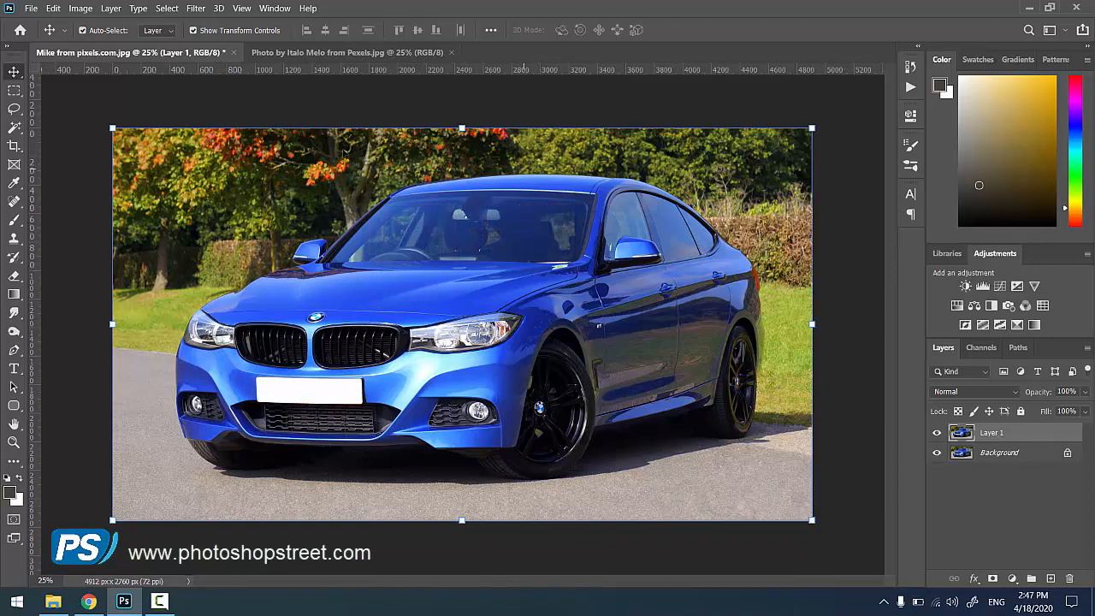
{"action": "left_click", "coordinate": [89, 13]}
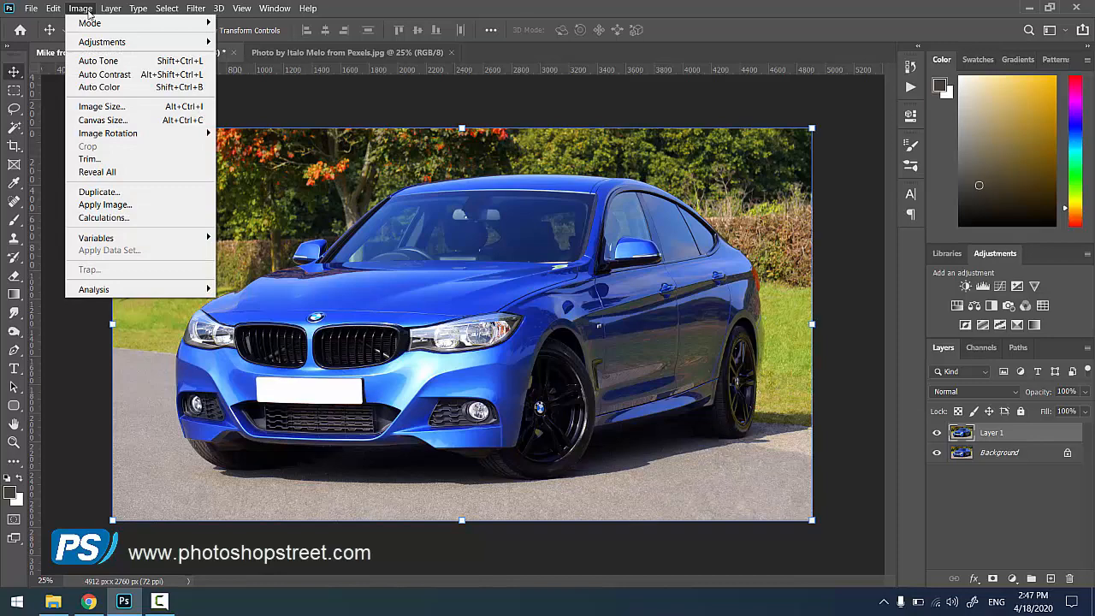
{"action": "mouse_move", "coordinate": [96, 42]}
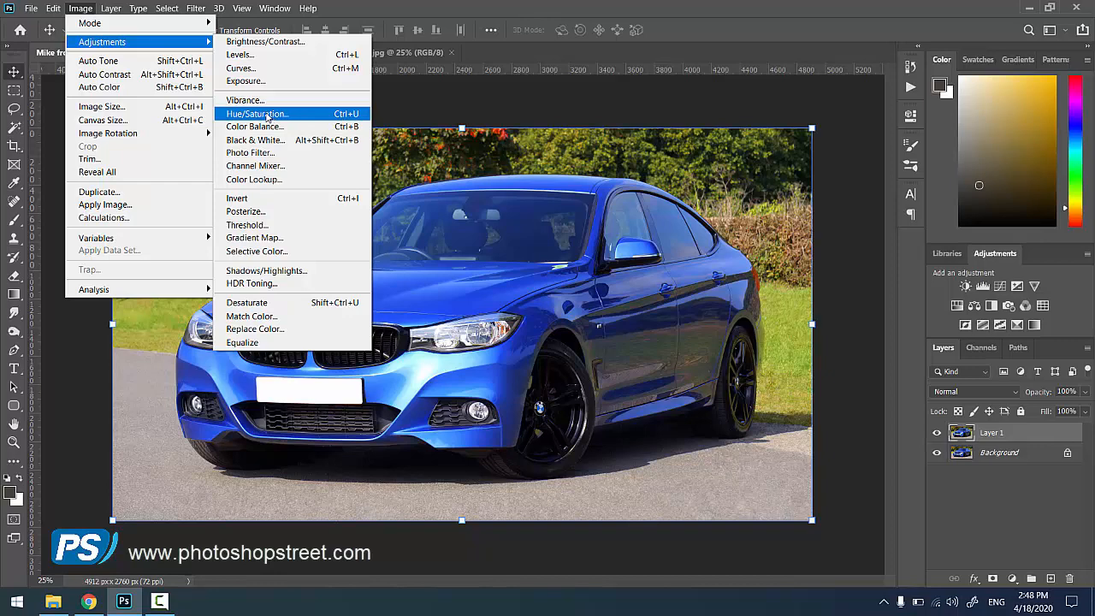
{"action": "left_click", "coordinate": [267, 115]}
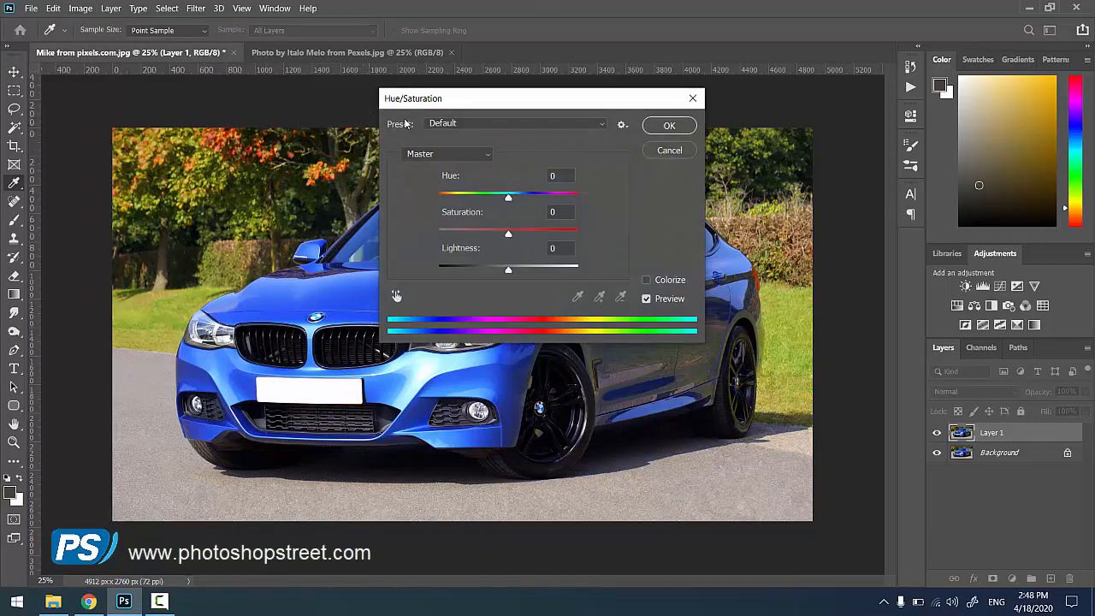
{"action": "left_click_drag", "start_coordinate": [450, 102], "coordinate": [825, 154]}
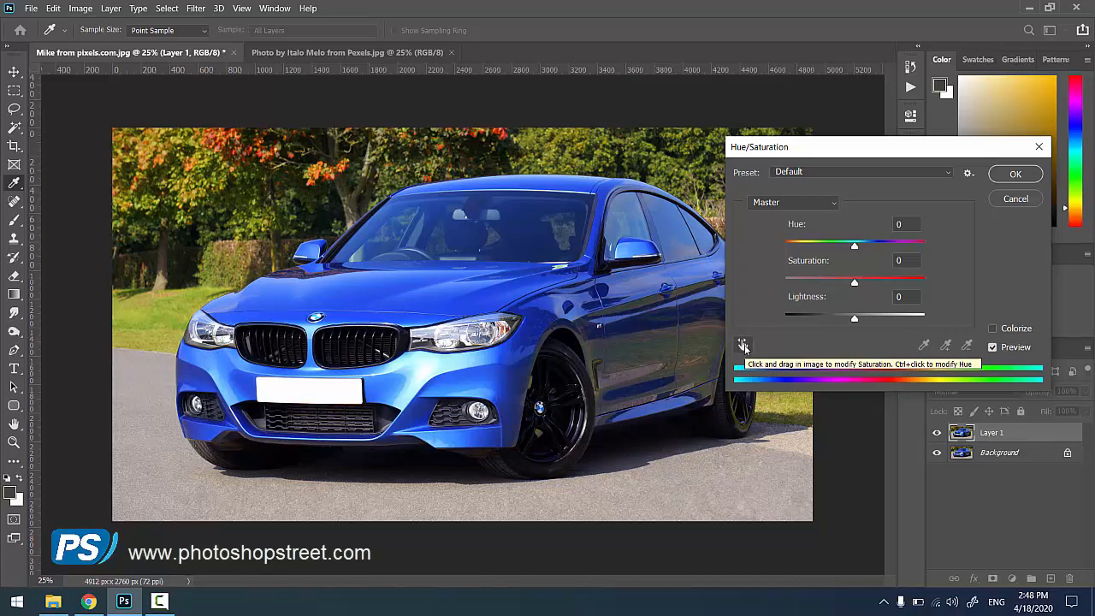
Sample the car's blue hood, shift the Blues hue to -110, and add the front bumper's colour to the affected range.
{"action": "left_click", "coordinate": [743, 344]}
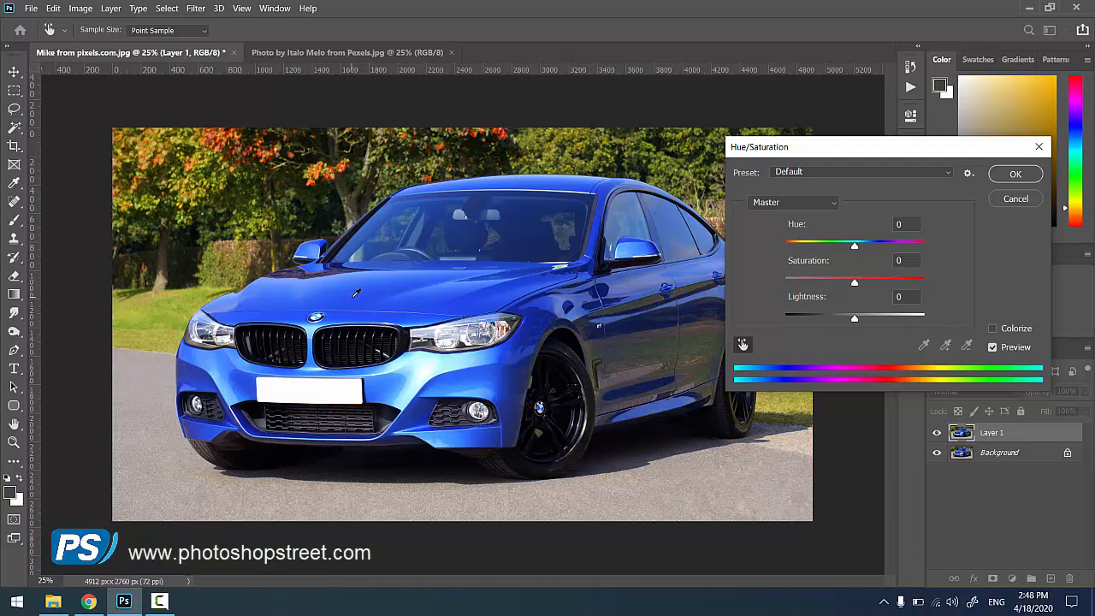
{"action": "left_click", "coordinate": [356, 293]}
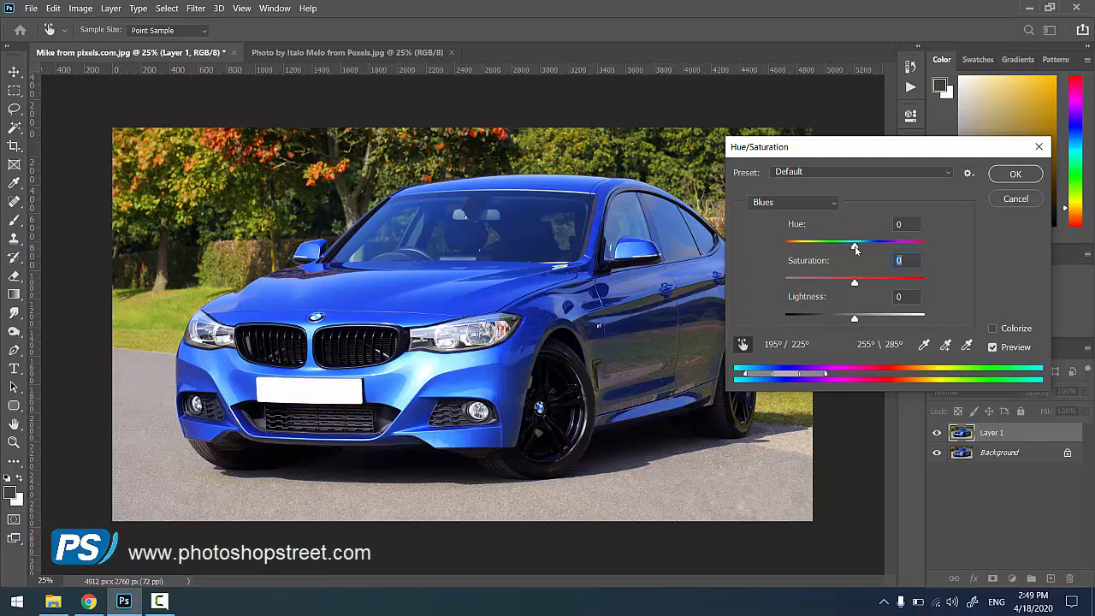
{"action": "left_click_drag", "start_coordinate": [856, 249], "coordinate": [805, 245]}
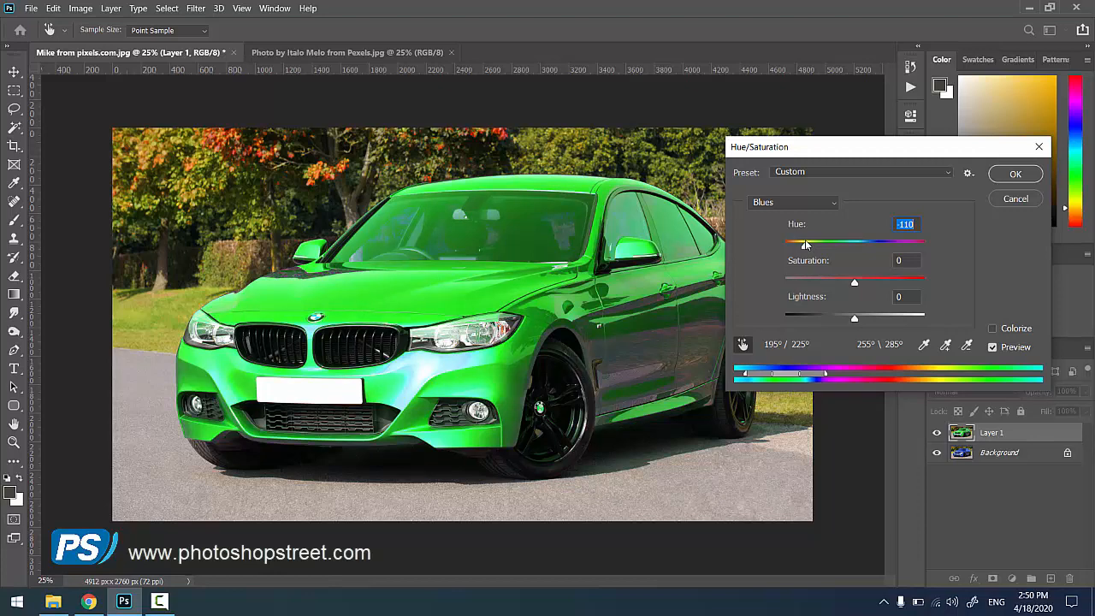
{"action": "mouse_move", "coordinate": [805, 245]}
{"action": "left_mouse_down"}
{"action": "mouse_move", "coordinate": [914, 245]}
{"action": "mouse_move", "coordinate": [805, 248]}
{"action": "left_mouse_up"}
{"action": "left_click", "coordinate": [946, 345]}
{"action": "left_click", "coordinate": [407, 377]}
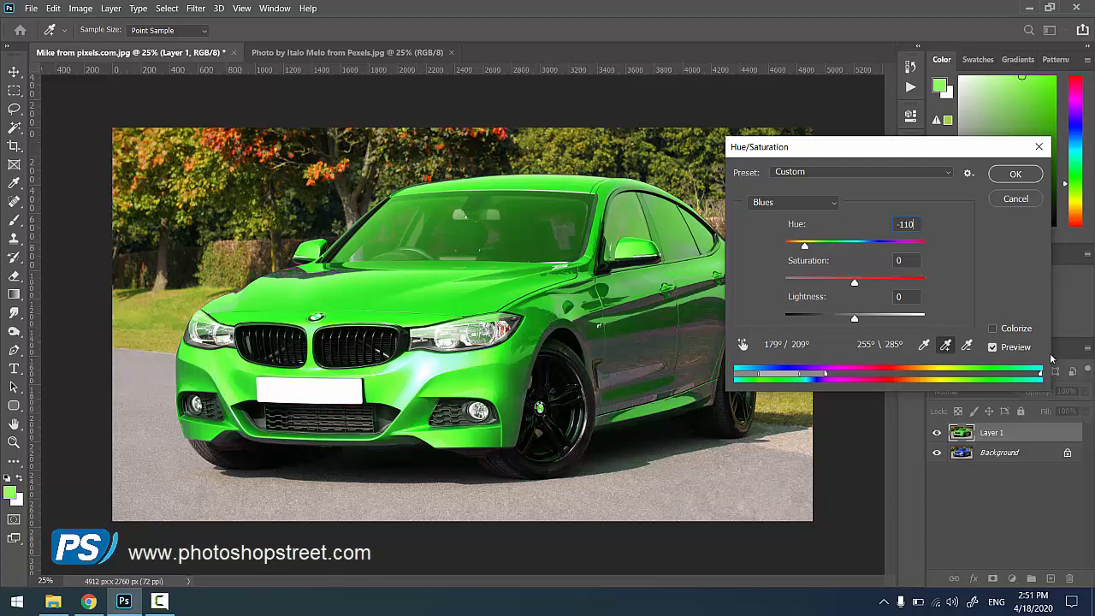
Compare the car's original and adjusted paint colours by repeatedly switching the Hue/Saturation preview off and on.
{"action": "left_click", "coordinate": [992, 347]}
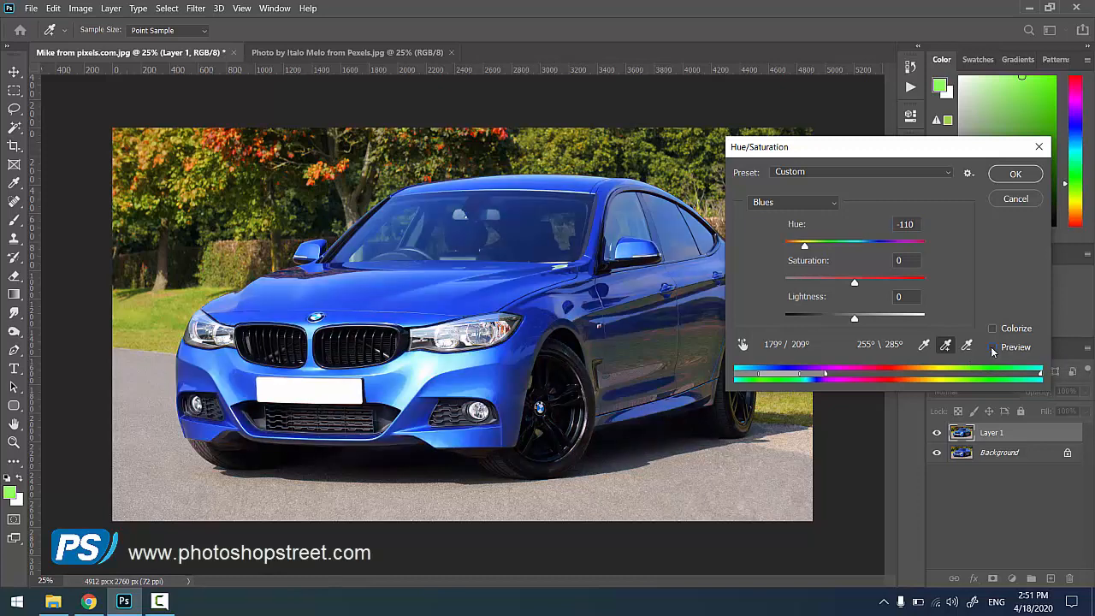
{"action": "left_click", "coordinate": [993, 347]}
{"action": "left_click", "coordinate": [993, 347]}
{"action": "left_click", "coordinate": [993, 347]}
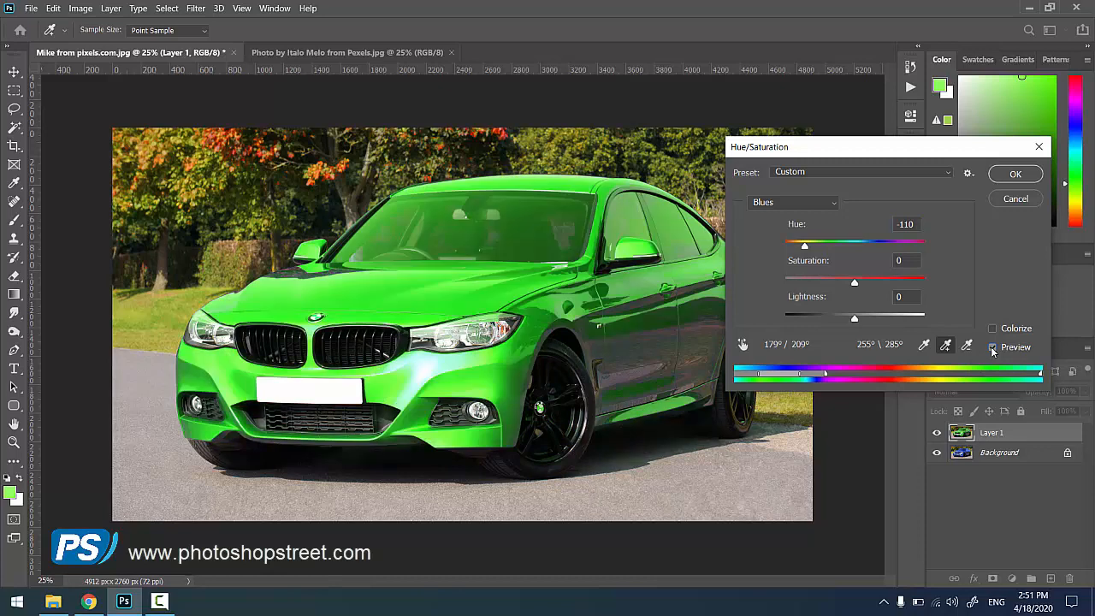
{"action": "left_click", "coordinate": [992, 348]}
{"action": "left_click", "coordinate": [992, 347]}
{"action": "left_click", "coordinate": [992, 347]}
{"action": "left_click", "coordinate": [993, 348]}
{"action": "left_click", "coordinate": [993, 347]}
{"action": "left_click", "coordinate": [993, 347]}
{"action": "left_click", "coordinate": [992, 347]}
{"action": "left_click", "coordinate": [992, 347]}
{"action": "left_click", "coordinate": [992, 348]}
{"action": "left_click", "coordinate": [992, 347]}
{"action": "left_click", "coordinate": [991, 348]}
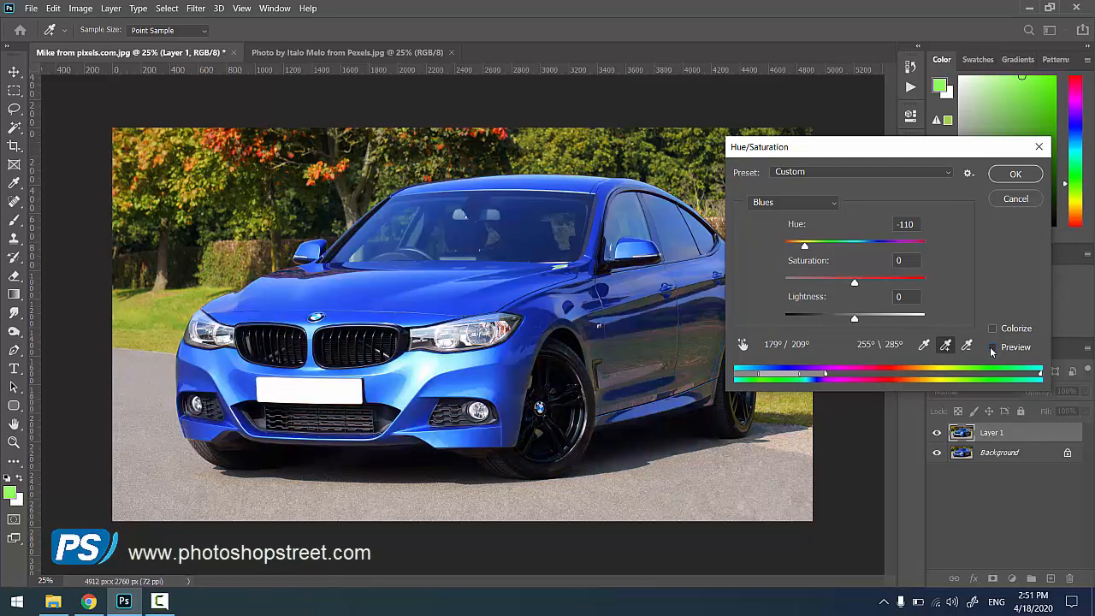
{"action": "left_click", "coordinate": [992, 349]}
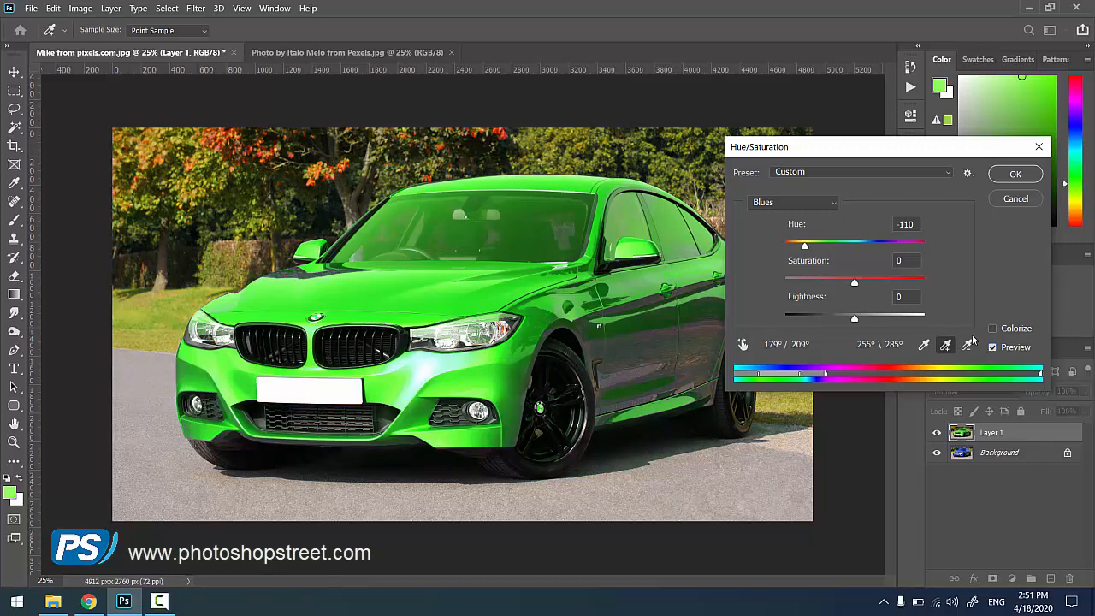
Apply the Hue/Saturation adjustment to the car's duplicate layer.
{"action": "left_click", "coordinate": [1014, 174]}
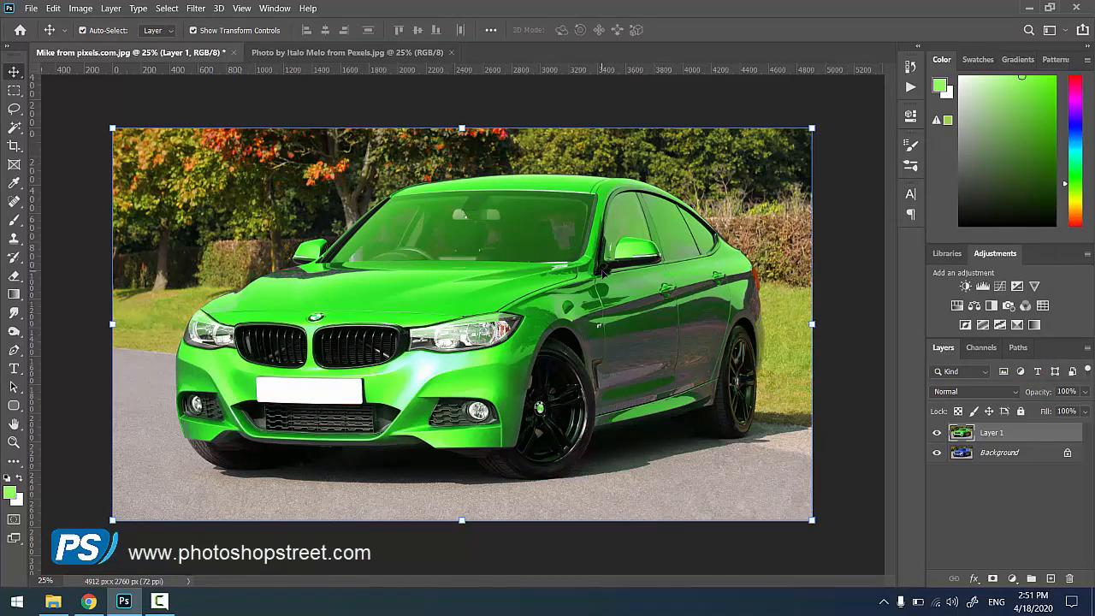
{"action": "scroll", "coordinate": [603, 272], "scroll_direction": "down", "scroll_amount": 1}
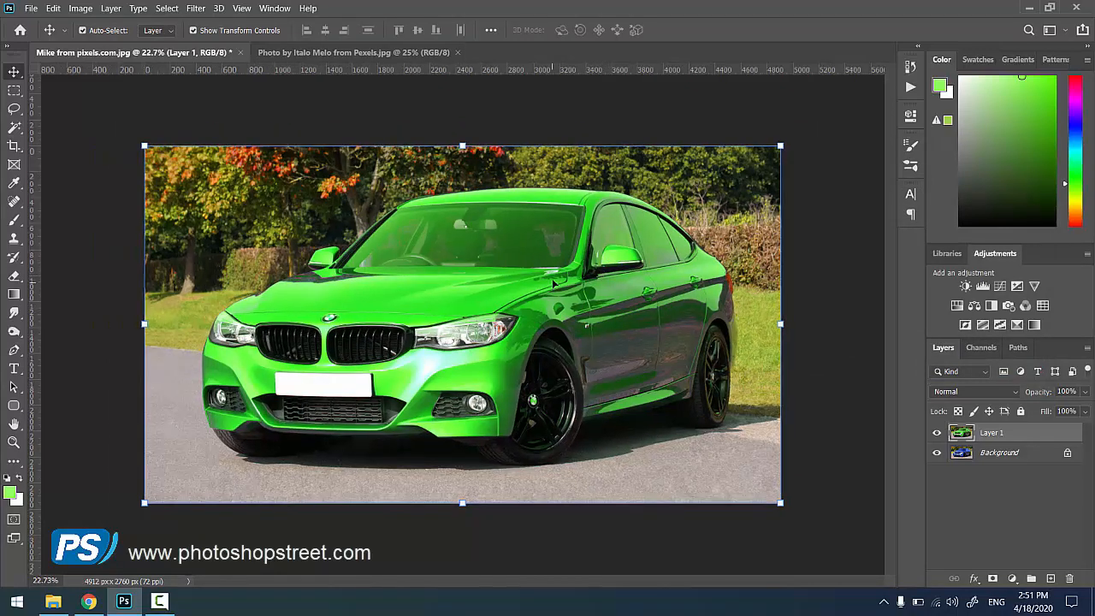
{"action": "scroll", "coordinate": [554, 279], "scroll_direction": "up", "scroll_amount": 1}
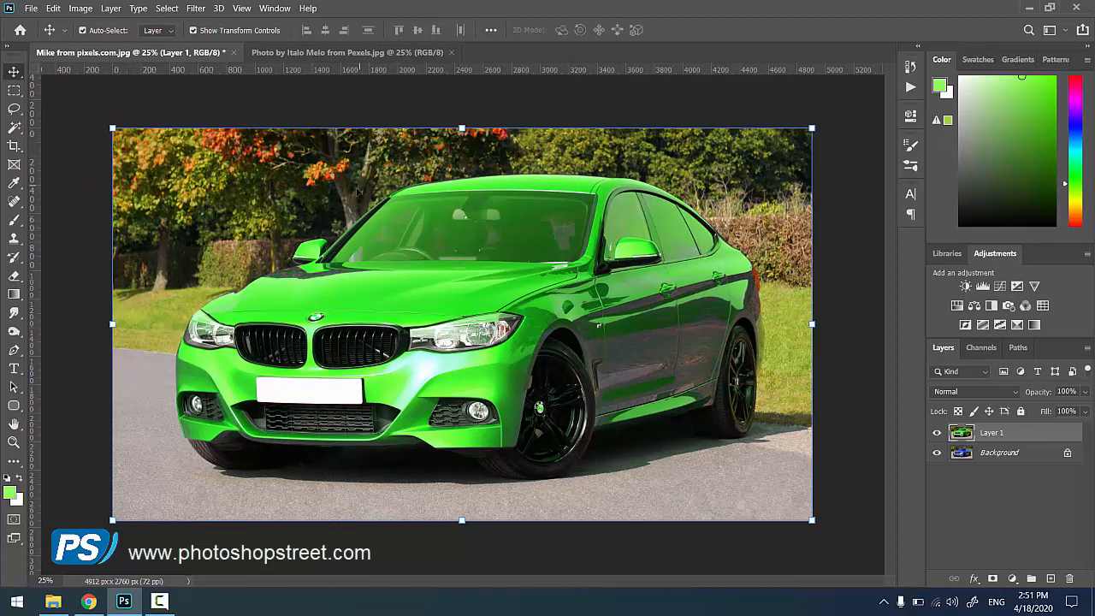
{"action": "left_click", "coordinate": [331, 53]}
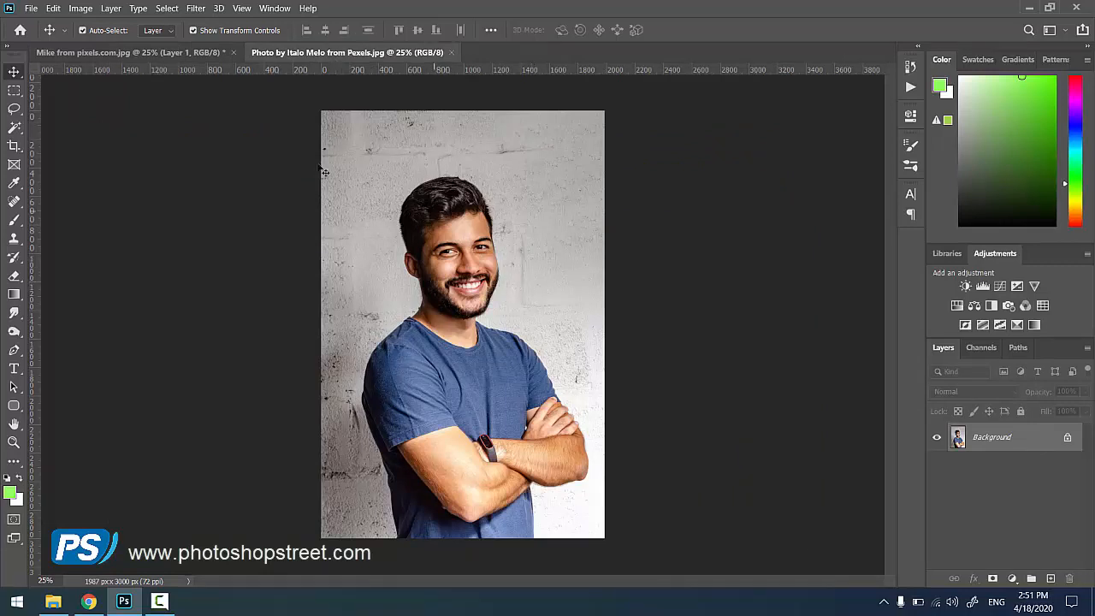
{"action": "left_click", "coordinate": [204, 54]}
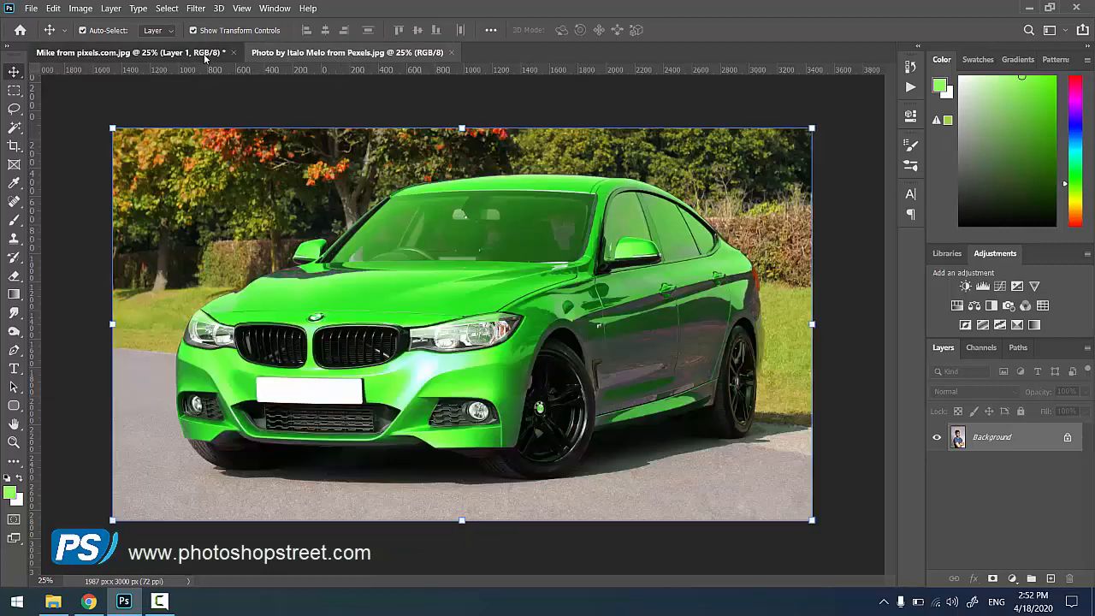
{"action": "left_click", "coordinate": [272, 54]}
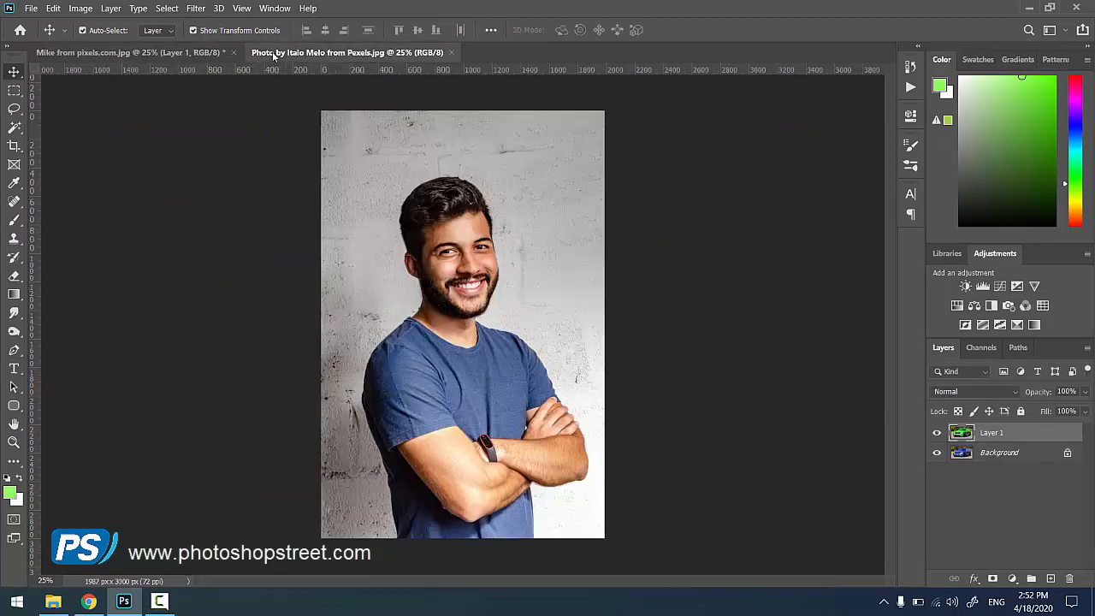
{"action": "left_click", "coordinate": [185, 55]}
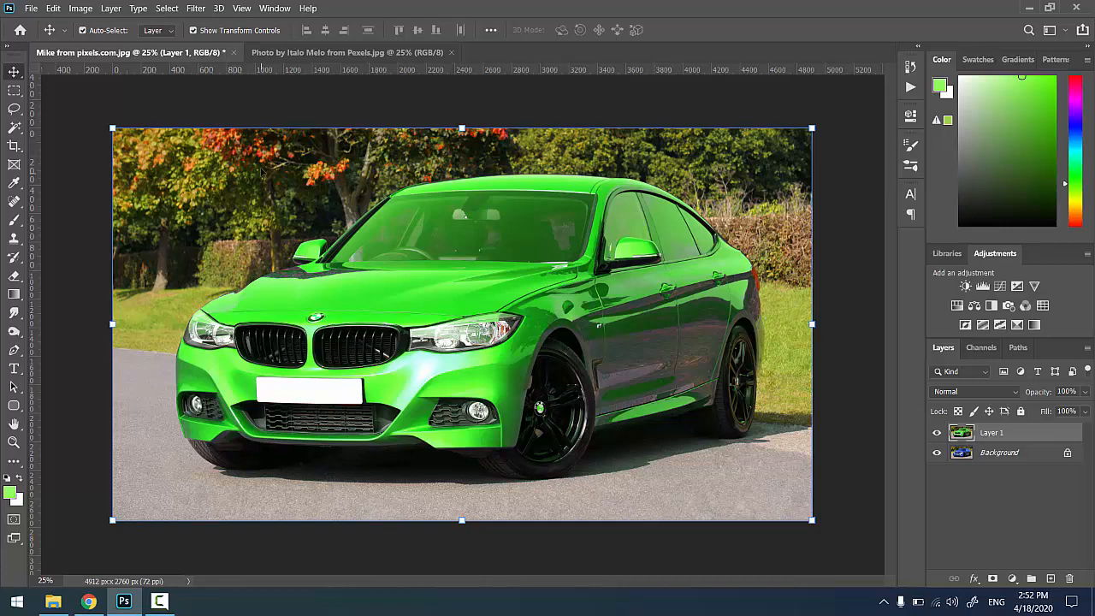
{"action": "left_click", "coordinate": [276, 52]}
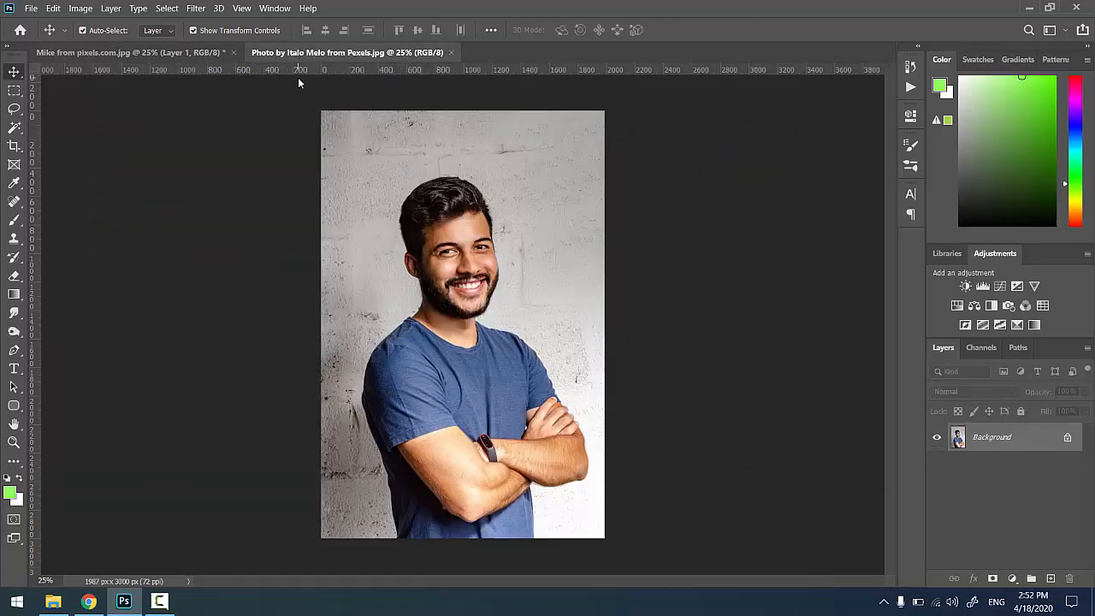
{"action": "key", "text": "ctrl+u"}
{"action": "left_click", "coordinate": [194, 51]}
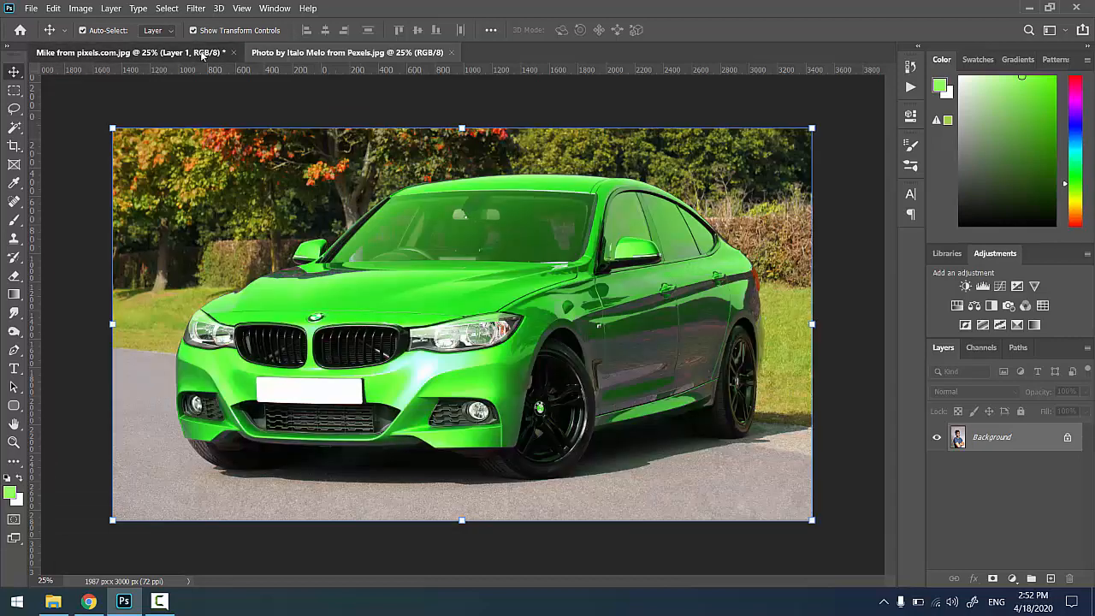
Switch to the portrait photo and duplicate its Background layer.
{"action": "left_click", "coordinate": [275, 53]}
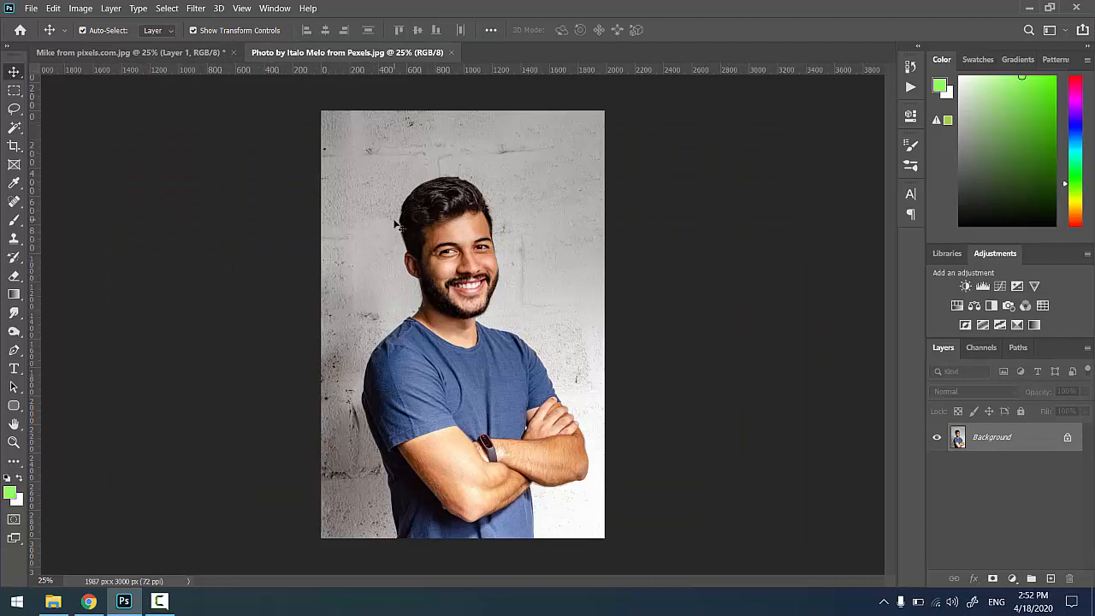
{"action": "key", "text": "ctrl"}
{"action": "key", "text": "ctrl+j"}
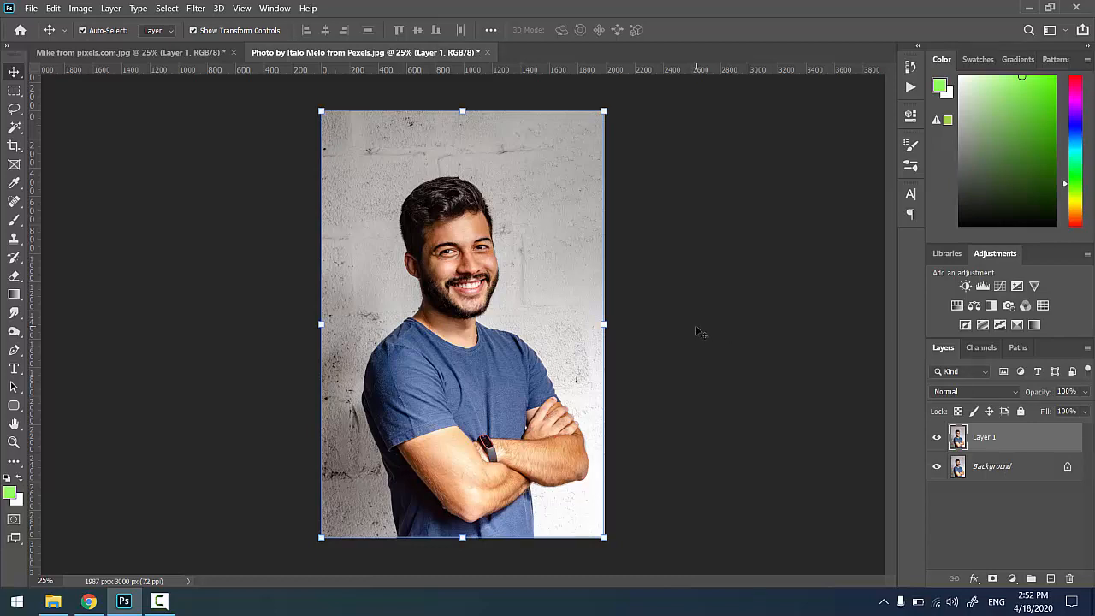
{"action": "key", "text": "ctrl"}
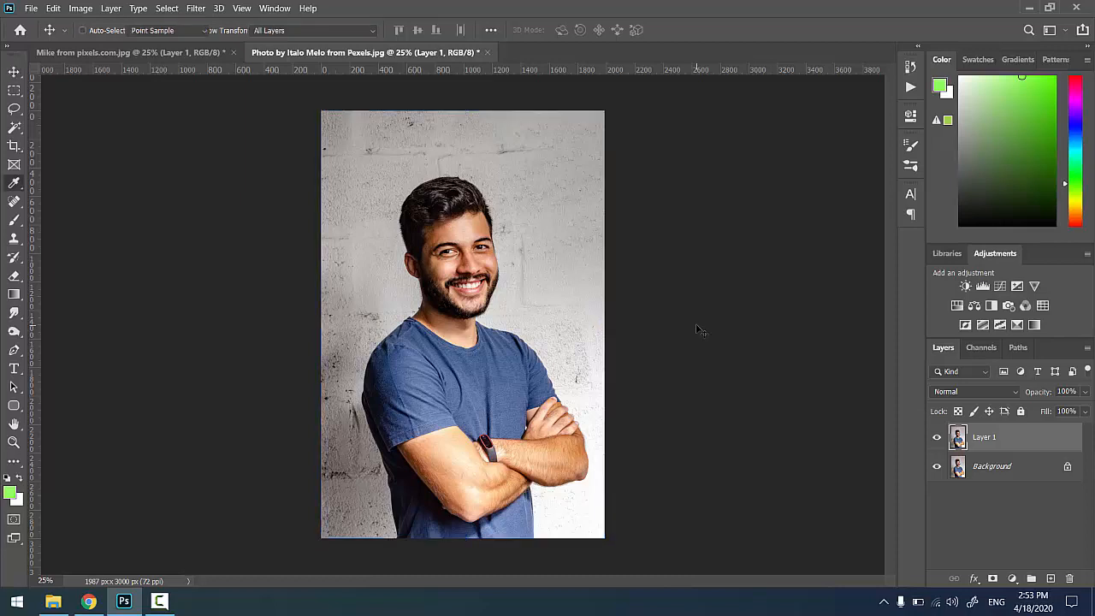
Sample the man's blue T-shirt in a Hue/Saturation adjustment on the duplicate layer and set the Blues hue to -147.
{"action": "key", "text": "ctrl+u"}
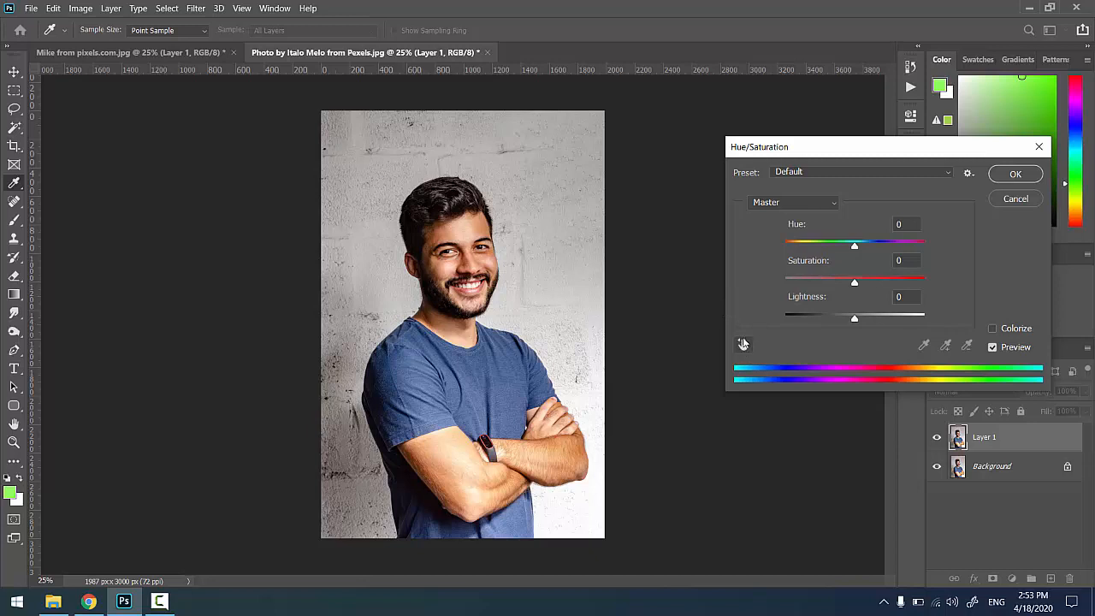
{"action": "left_click", "coordinate": [742, 344]}
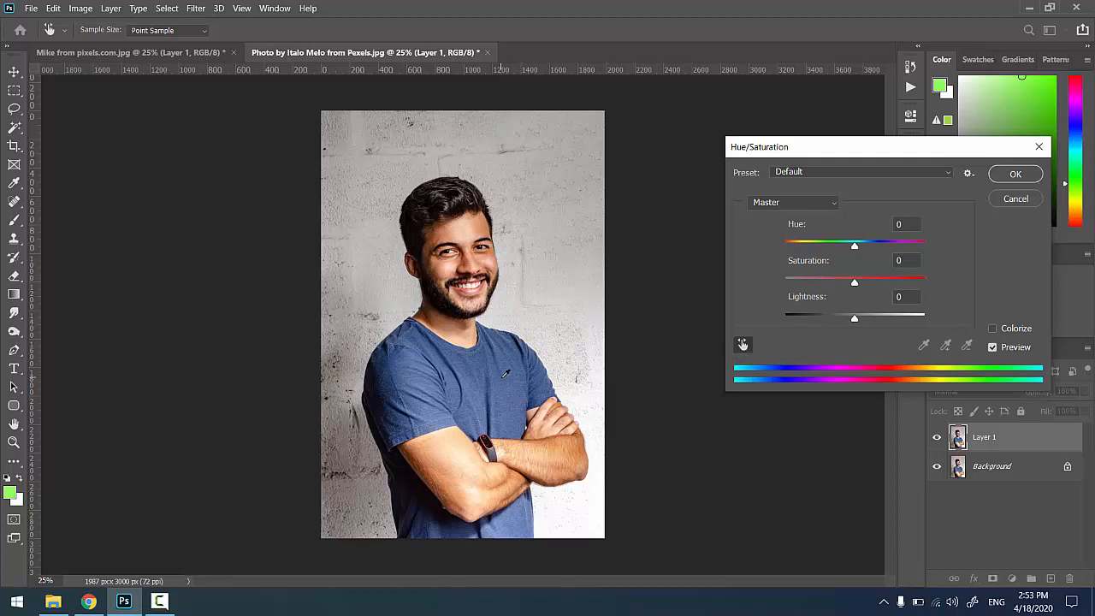
{"action": "left_click", "coordinate": [505, 374]}
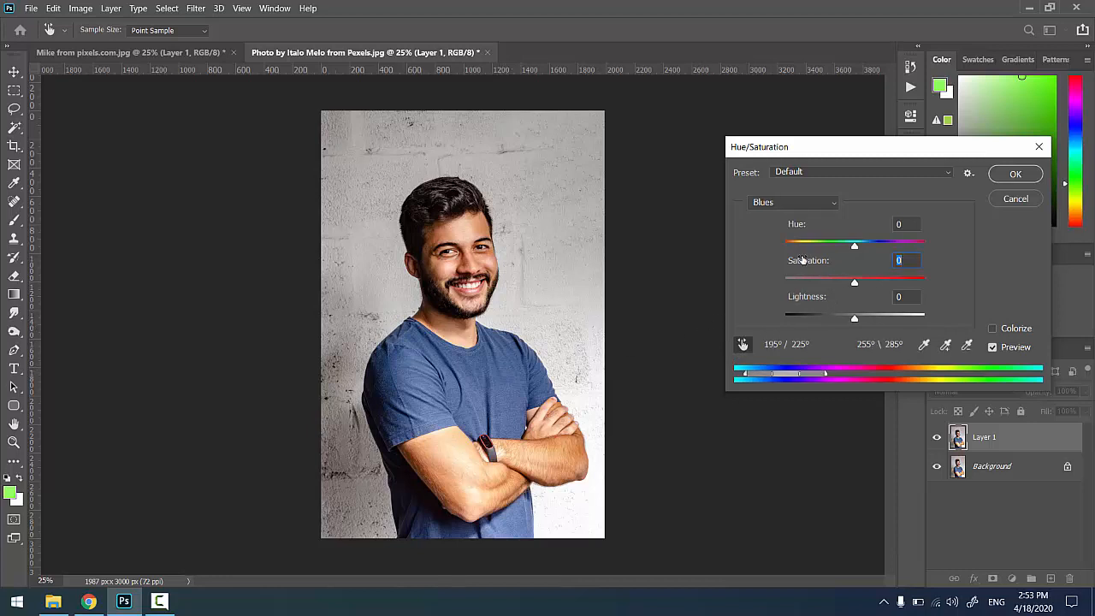
{"action": "left_click_drag", "start_coordinate": [854, 248], "coordinate": [796, 261]}
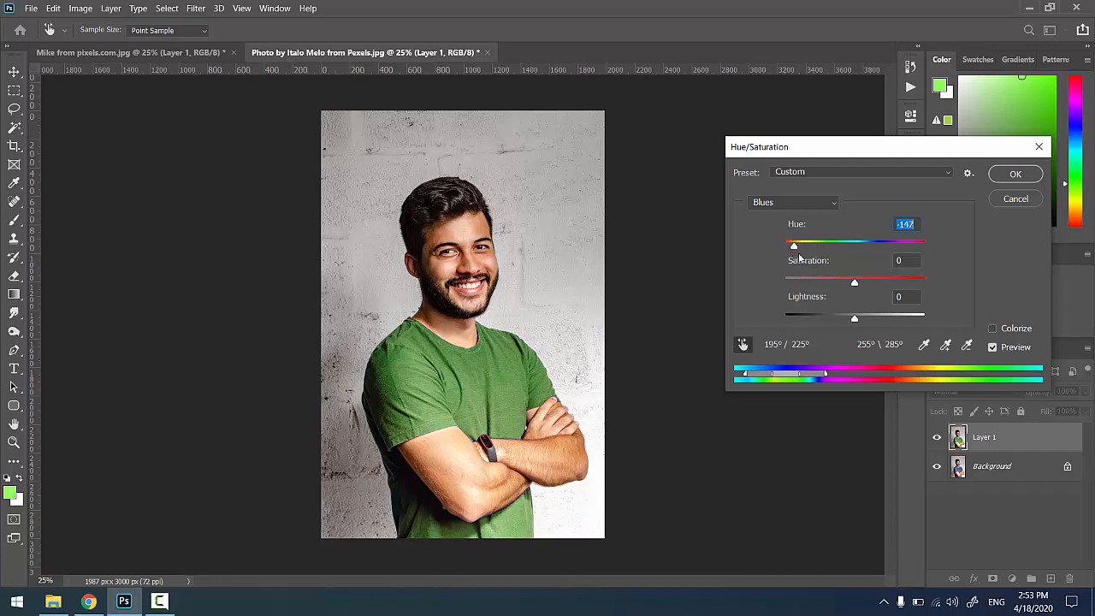
Compare the T-shirt's original and adjusted colours by repeatedly switching the adjustment preview off and on.
{"action": "left_click", "coordinate": [993, 347]}
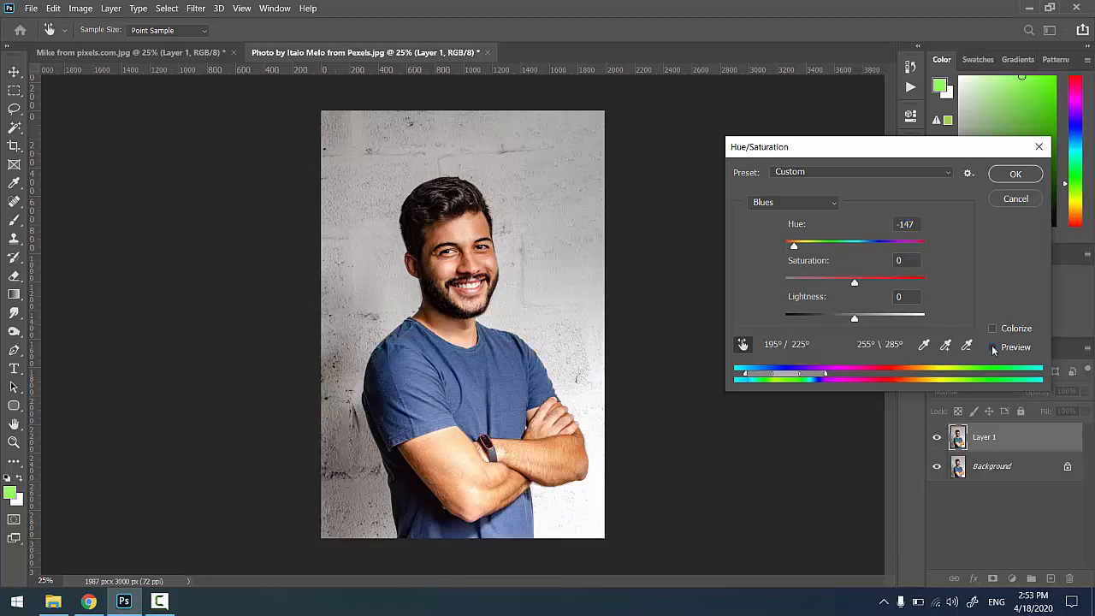
{"action": "left_click", "coordinate": [993, 347]}
{"action": "left_click", "coordinate": [993, 348]}
{"action": "left_click", "coordinate": [993, 347]}
{"action": "left_click", "coordinate": [994, 347]}
{"action": "left_click", "coordinate": [993, 347]}
{"action": "left_click", "coordinate": [993, 347]}
{"action": "left_click", "coordinate": [993, 347]}
{"action": "left_click", "coordinate": [994, 347]}
{"action": "left_click", "coordinate": [994, 348]}
{"action": "left_click", "coordinate": [994, 348]}
{"action": "left_click", "coordinate": [993, 347]}
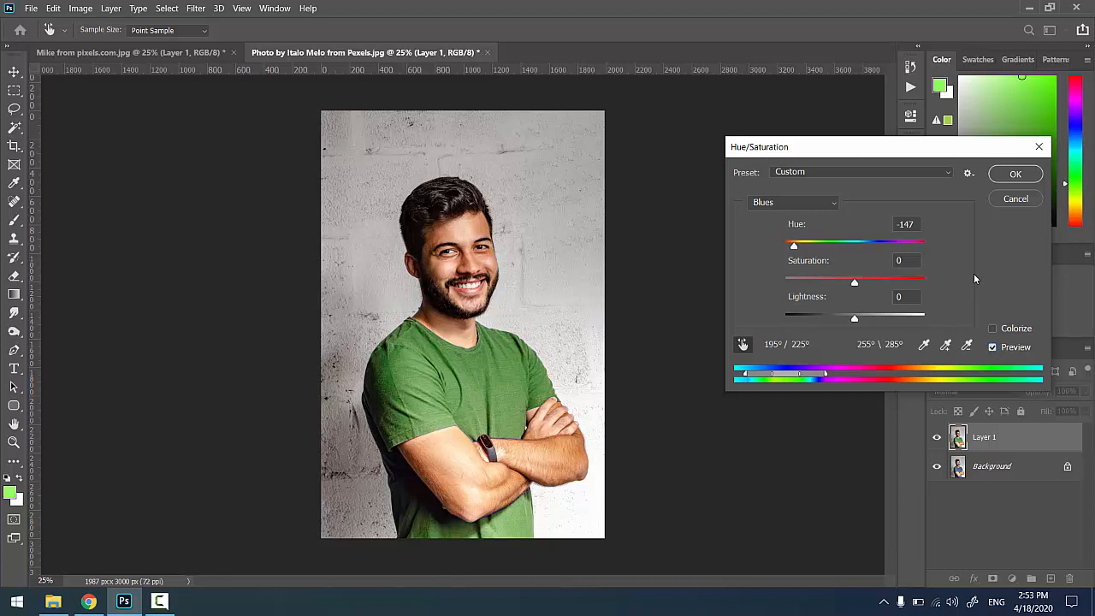
Apply the Hue/Saturation adjustment to the portrait's duplicate layer and toggle that layer's visibility to compare it with the original, leaving it shown.
{"action": "left_click", "coordinate": [1015, 174]}
{"action": "left_click", "coordinate": [937, 437]}
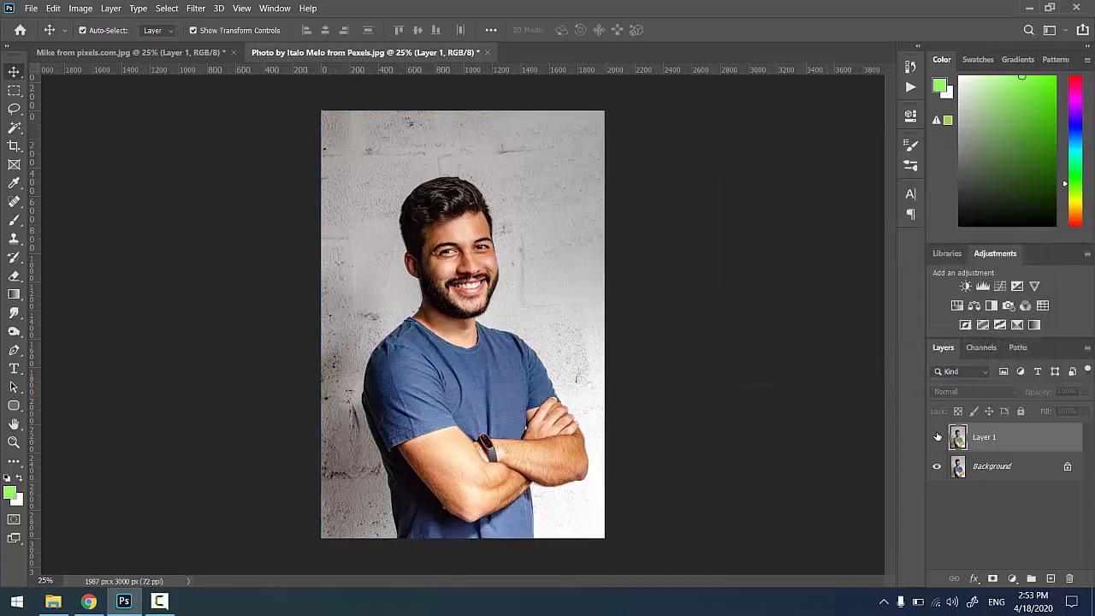
{"action": "left_click", "coordinate": [937, 437]}
{"action": "left_click", "coordinate": [936, 437]}
{"action": "left_click", "coordinate": [937, 438]}
{"action": "left_click", "coordinate": [937, 437]}
{"action": "left_click", "coordinate": [937, 437]}
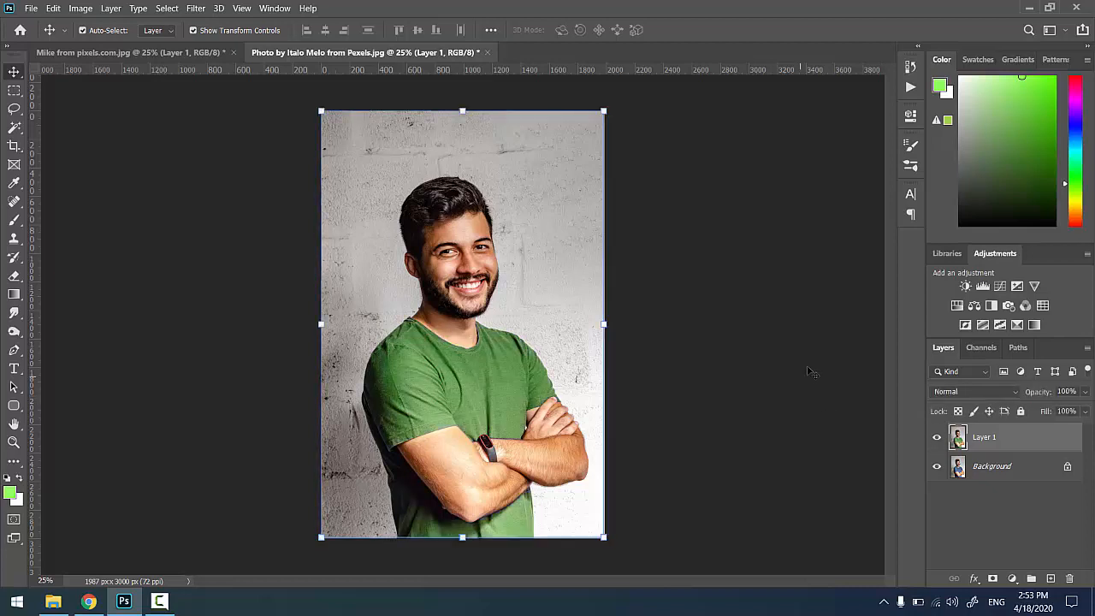